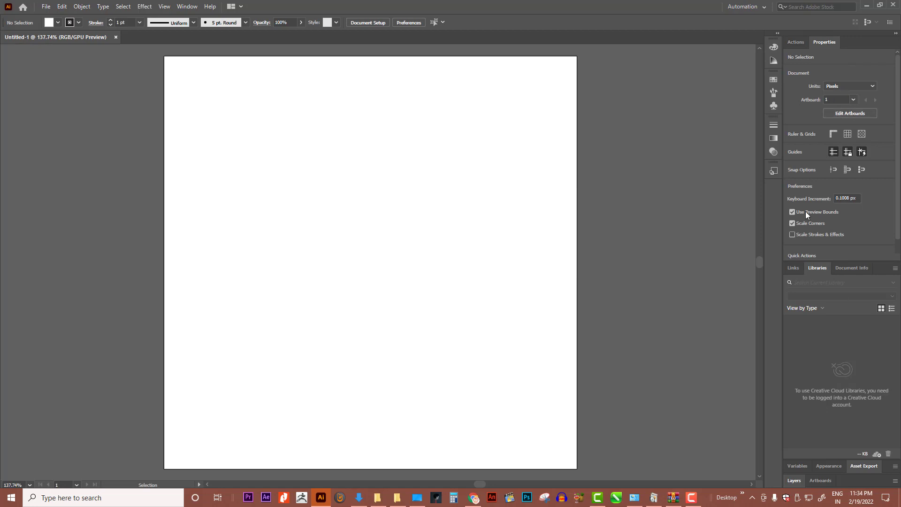
# Show the Advanced tools panel, collapse it to one column, and dock it at the left edge.
pyautogui.click(188, 9)
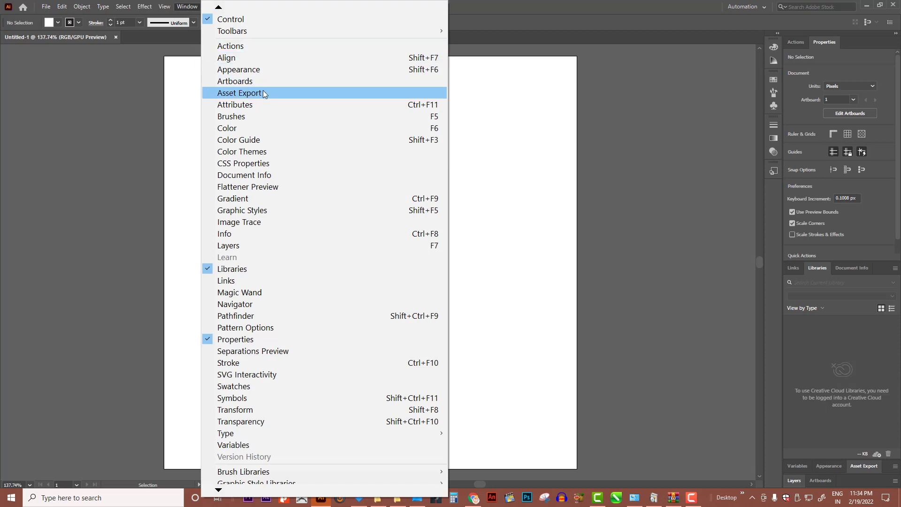
pyautogui.moveTo(232, 31)
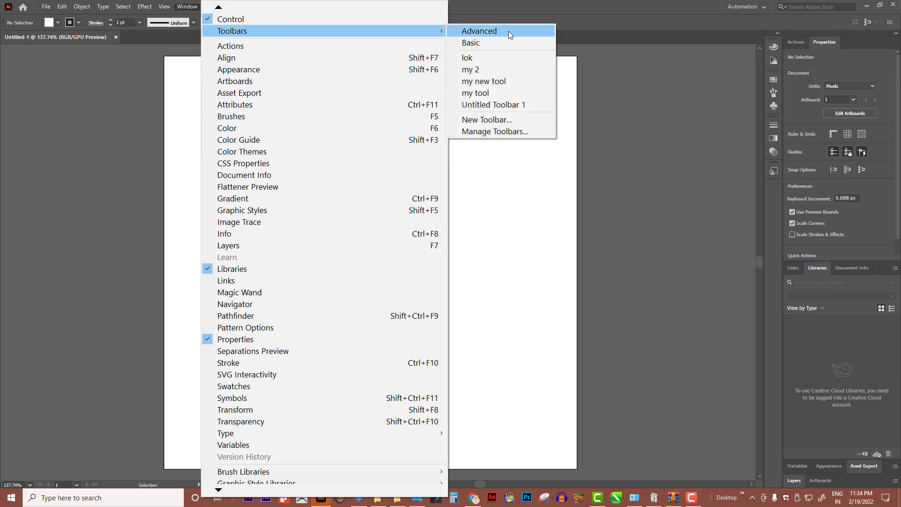
pyautogui.click(509, 31)
pyautogui.moveTo(61, 74)
pyautogui.mouseDown()
pyautogui.moveTo(52, 65)
pyautogui.moveTo(65, 64)
pyautogui.mouseUp()
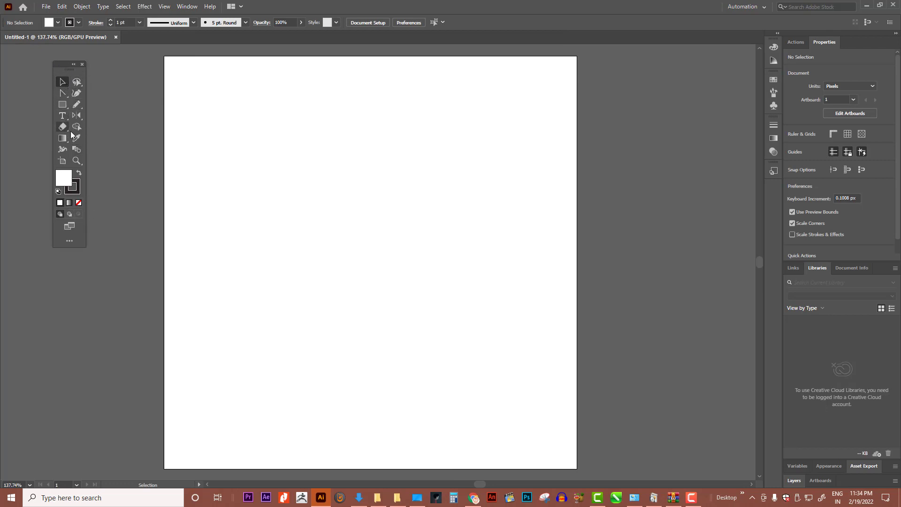
pyautogui.click(73, 64)
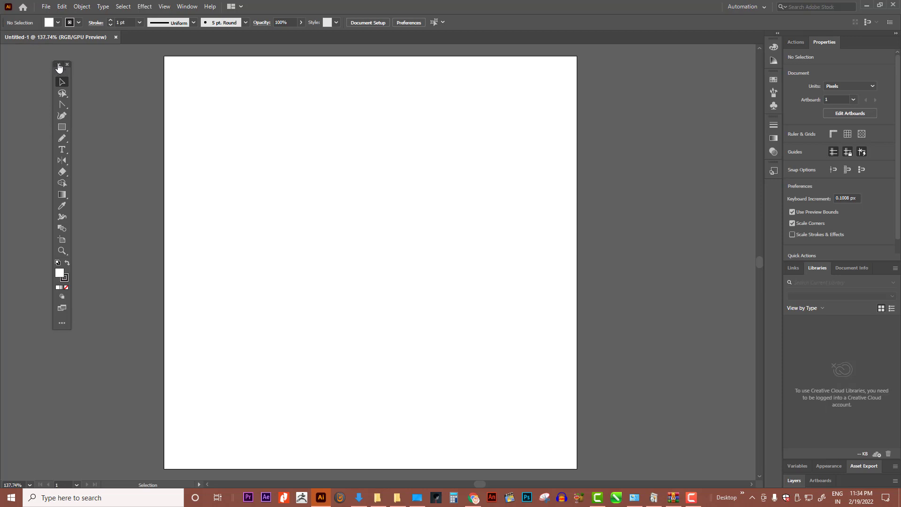
pyautogui.click(59, 65)
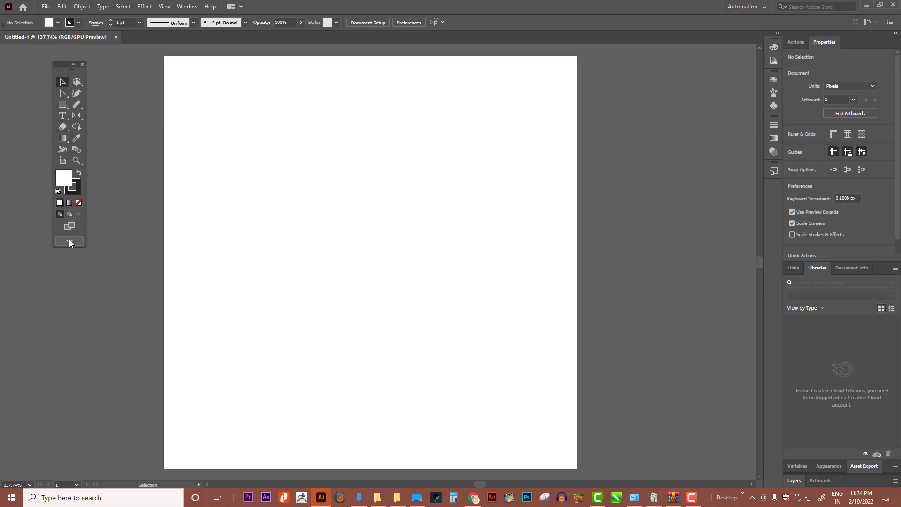
pyautogui.click(76, 66)
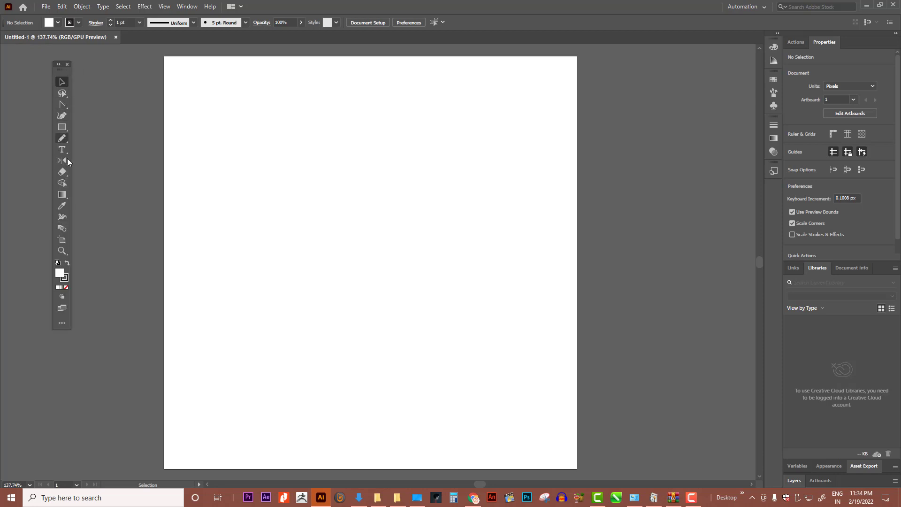
pyautogui.moveTo(60, 68); pyautogui.dragTo(35, 68)
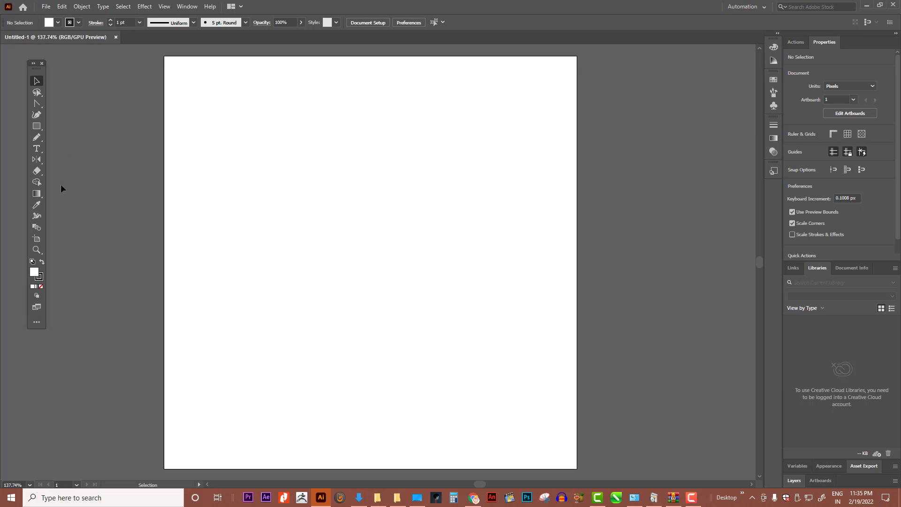
# Choose the Advanced tool set from the All Tools drawer menu, then close the drawer.
pyautogui.click(38, 323)
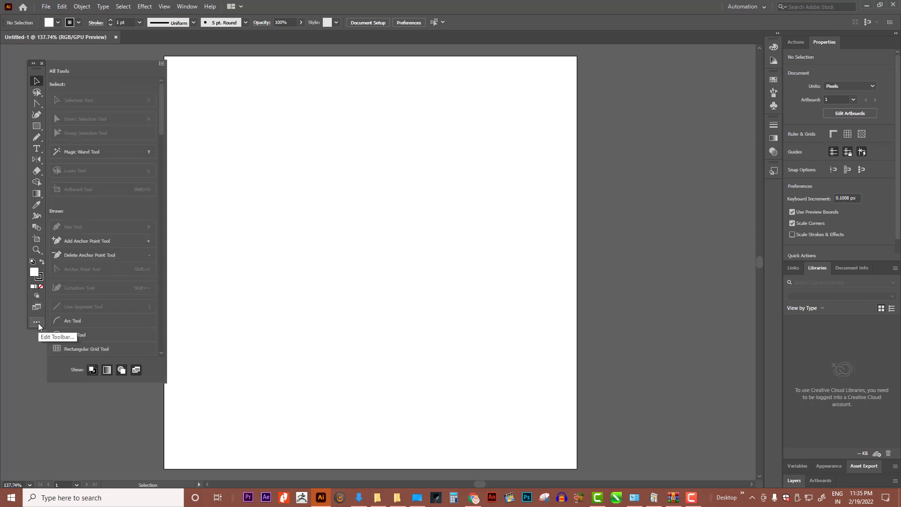
pyautogui.click(162, 64)
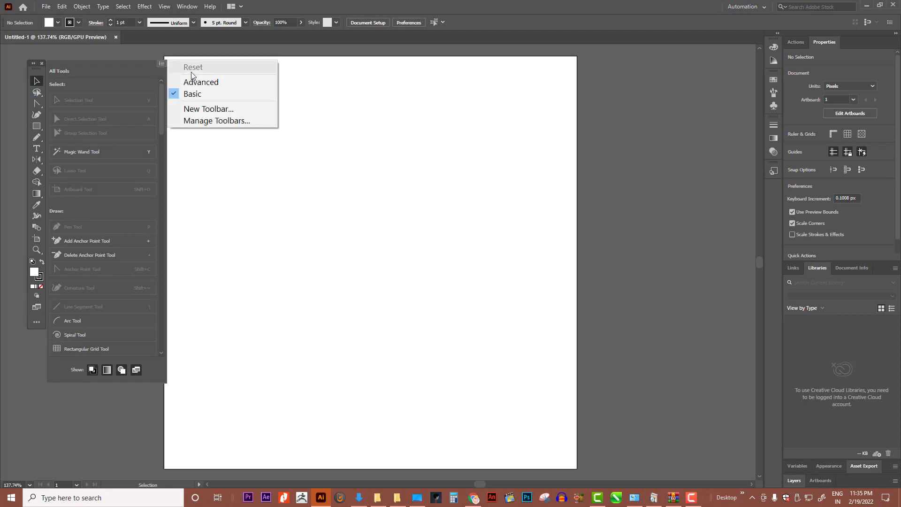
pyautogui.click(201, 82)
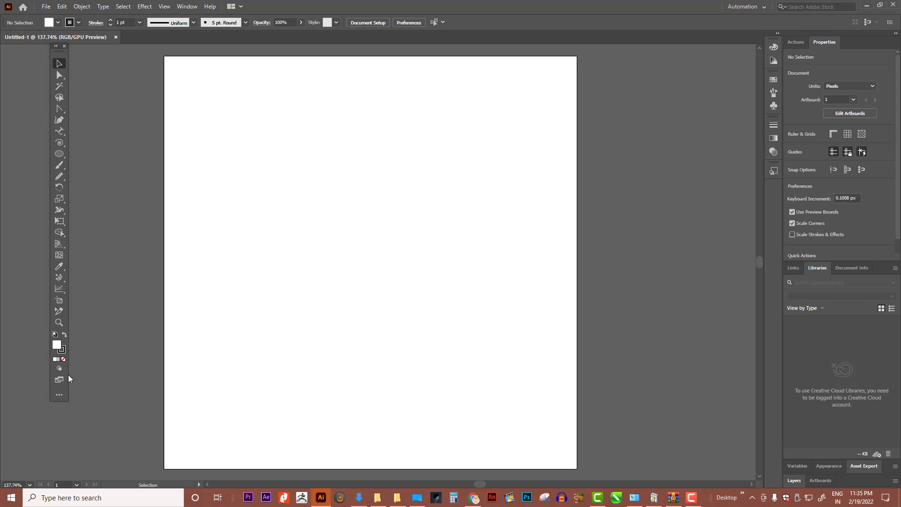
pyautogui.click(59, 395)
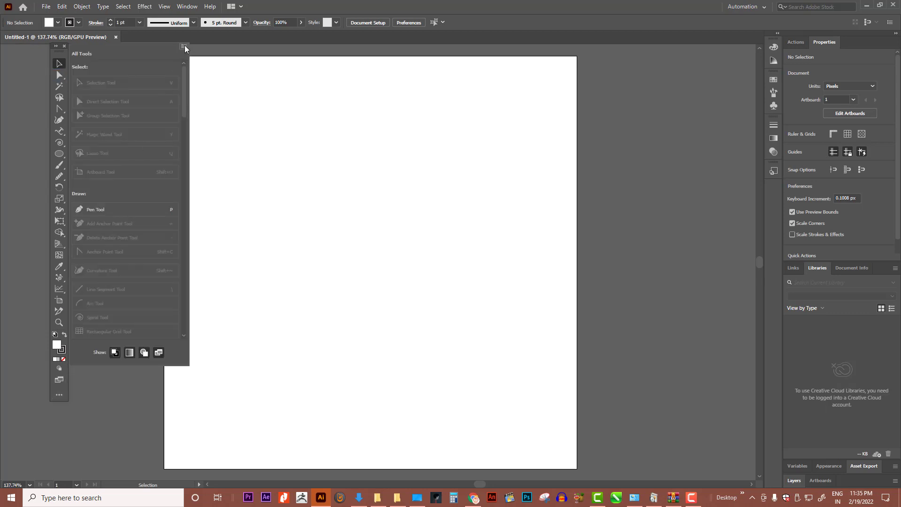
pyautogui.click(59, 55)
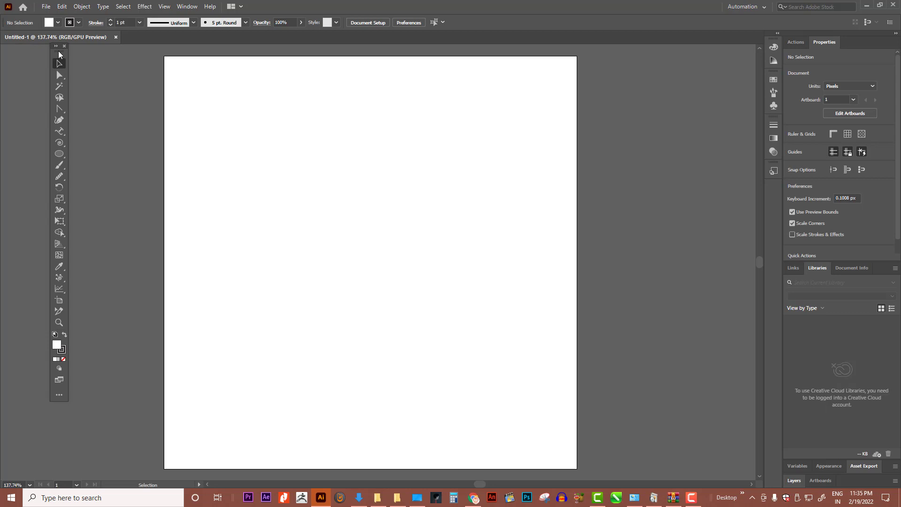
# Remove the Magic Wand tool and bring Puppet Warp and Perspective Selection to the front of their groups.
pyautogui.click(58, 395)
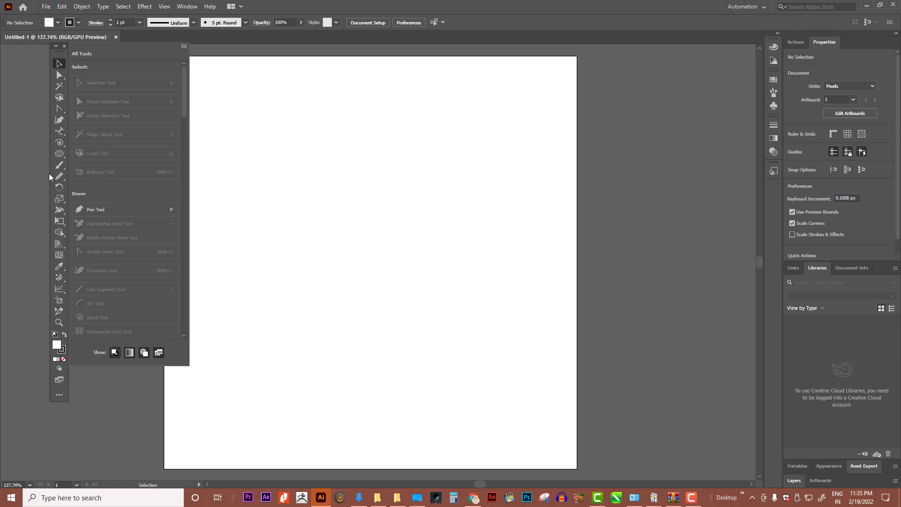
pyautogui.click(60, 75)
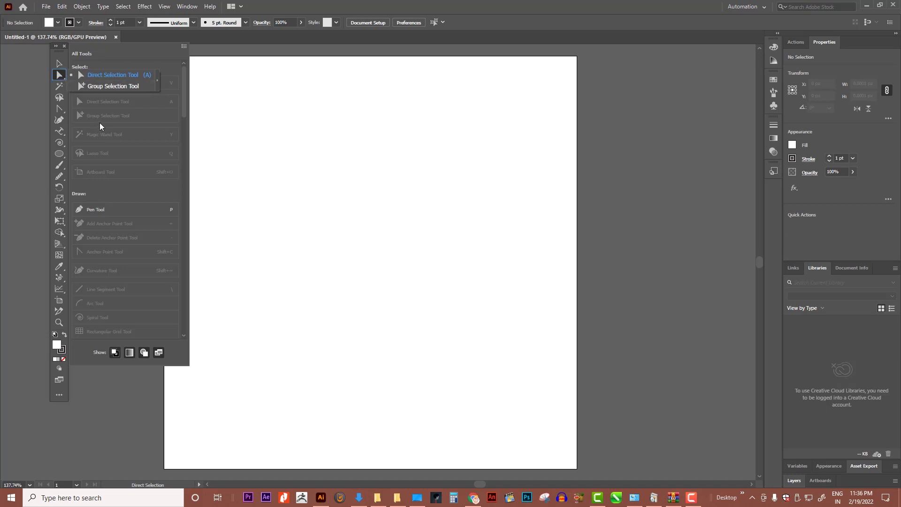
pyautogui.moveTo(99, 120); pyautogui.dragTo(115, 128)
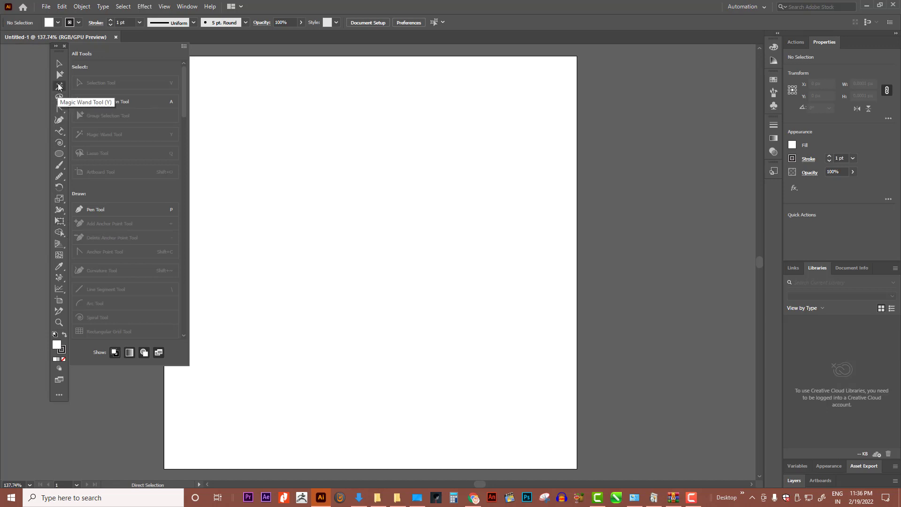
pyautogui.moveTo(59, 87); pyautogui.dragTo(130, 157)
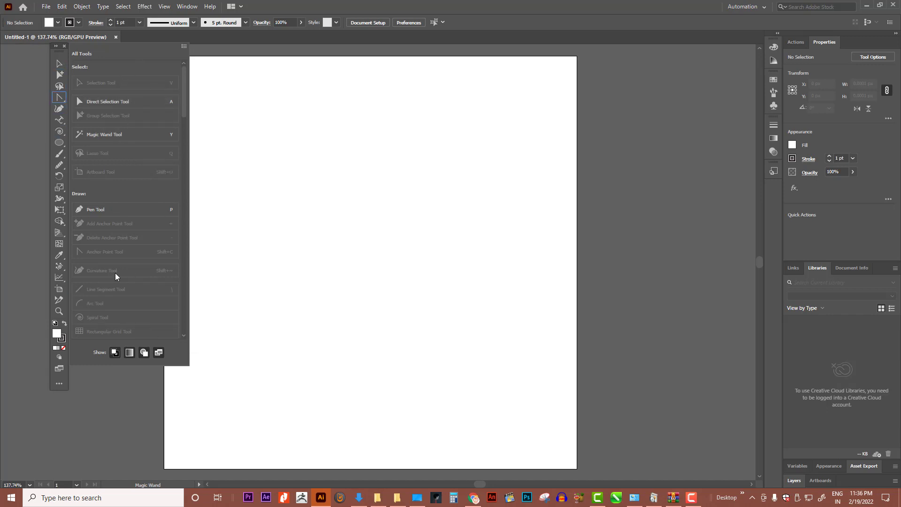
pyautogui.click(58, 210)
pyautogui.click(109, 221)
pyautogui.click(58, 233)
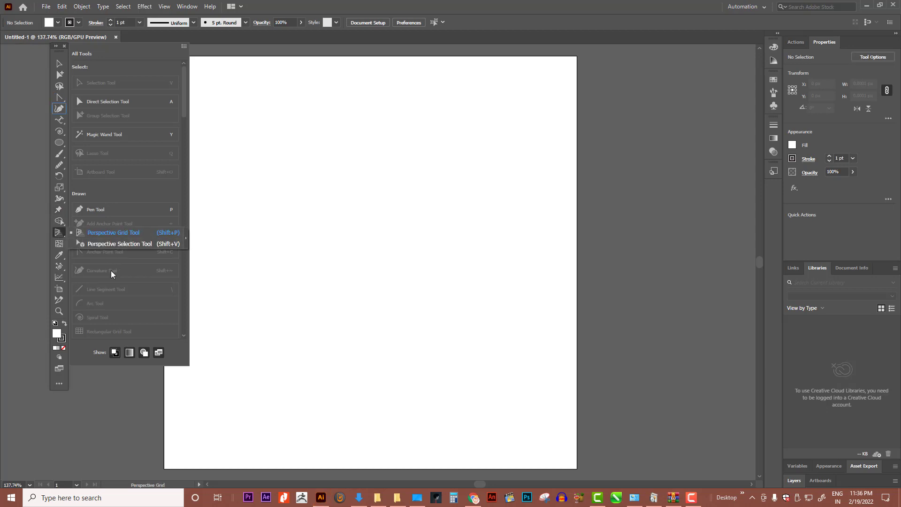
pyautogui.click(77, 239)
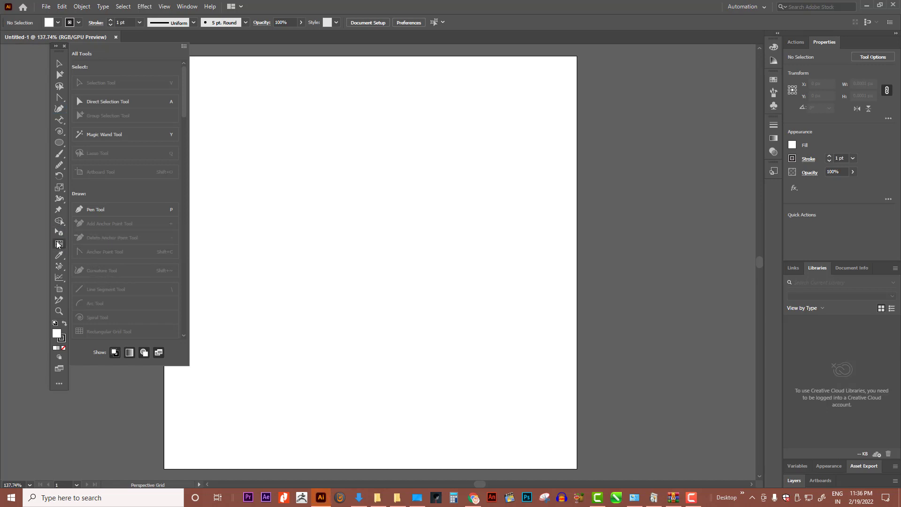
# Drag the Mesh, Slice, Puppet Warp, Rotate and one more tool out of the toolbar.
pyautogui.moveTo(59, 243); pyautogui.dragTo(110, 255)
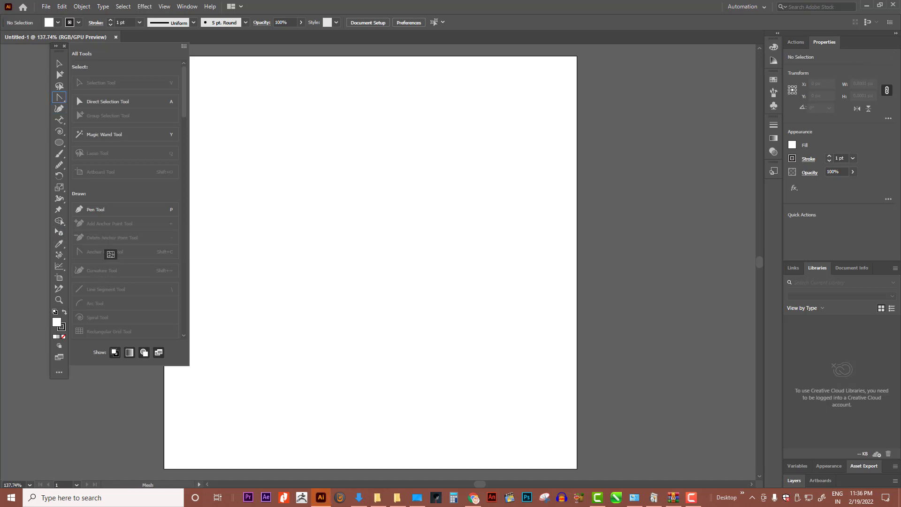
pyautogui.moveTo(58, 290); pyautogui.dragTo(112, 245)
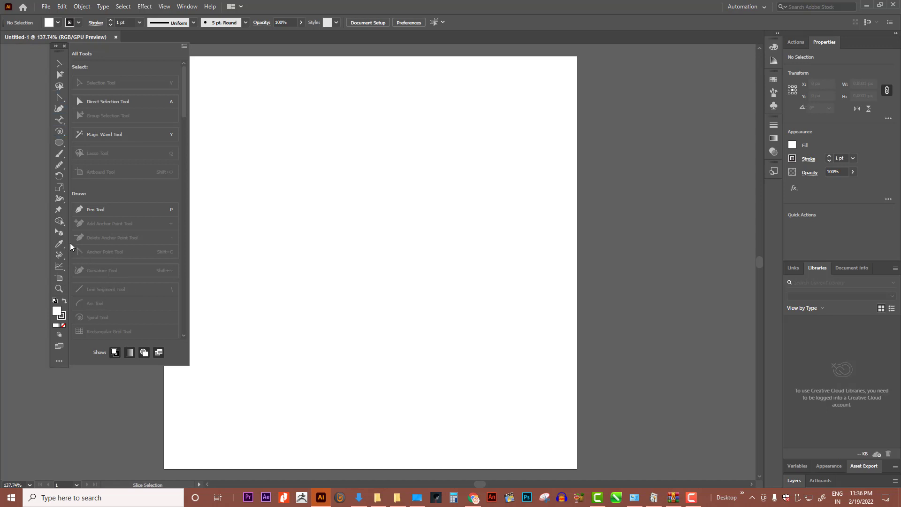
pyautogui.moveTo(59, 210); pyautogui.dragTo(115, 217)
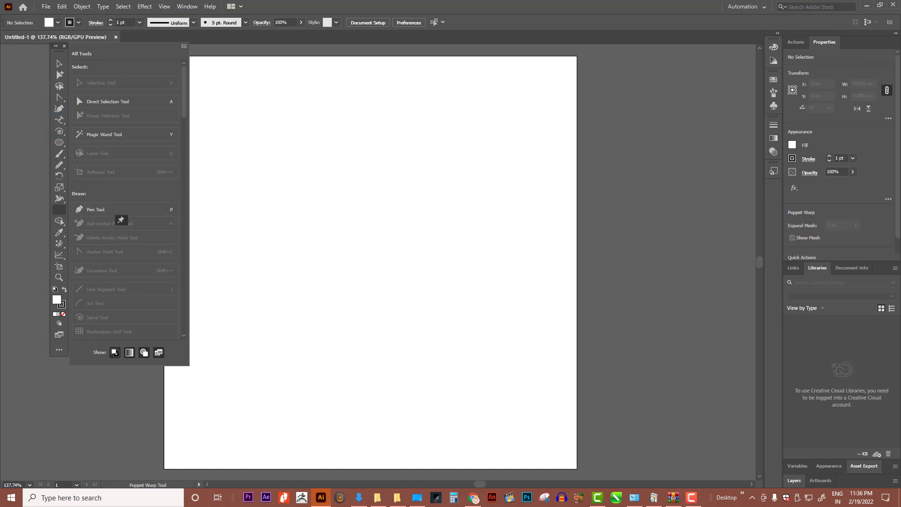
pyautogui.moveTo(63, 178); pyautogui.dragTo(127, 187)
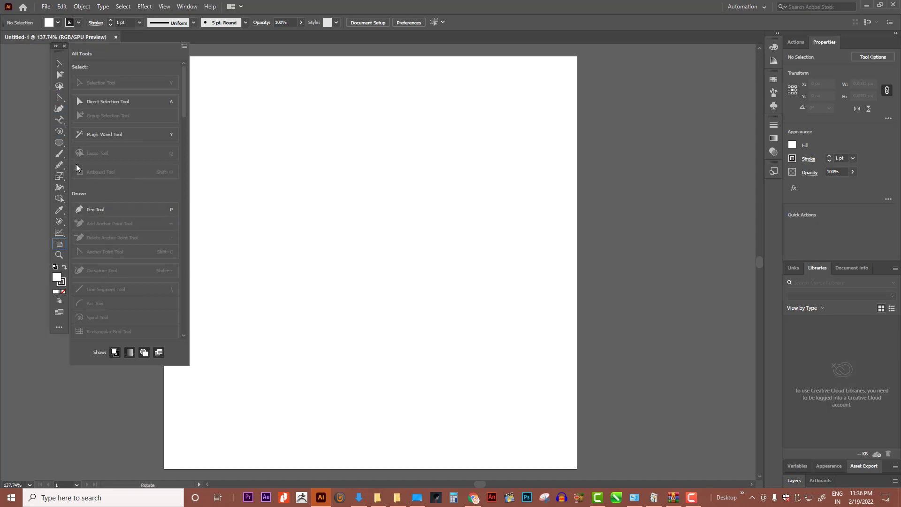
pyautogui.moveTo(59, 142); pyautogui.dragTo(120, 164)
pyautogui.click(183, 47)
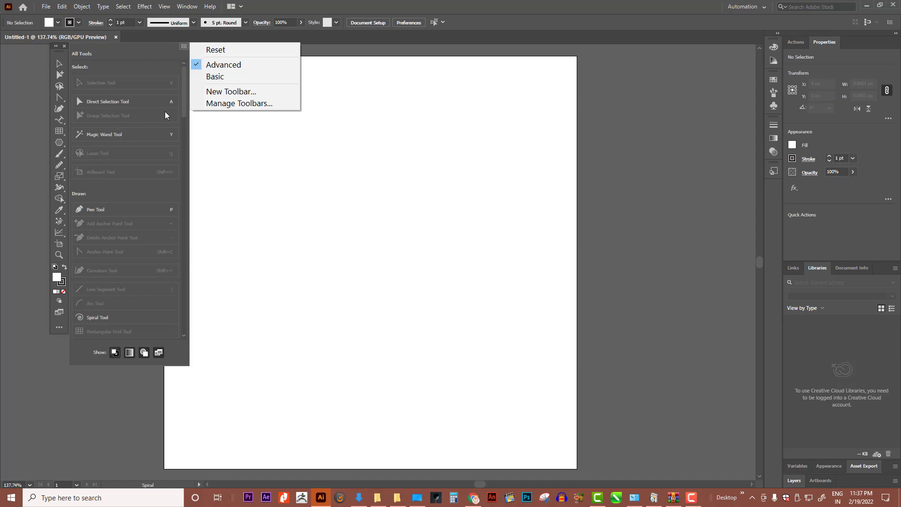
# Add a new toolbar from the options menu, replacing the default name with 'new tool bar 1'.
pyautogui.click(216, 95)
pyautogui.click(415, 123)
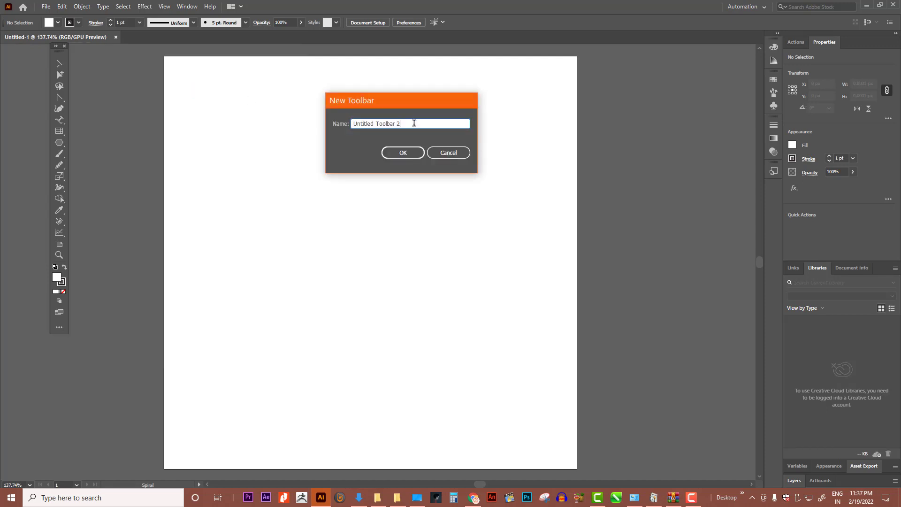
pyautogui.moveTo(414, 123); pyautogui.dragTo(335, 124)
pyautogui.write('n')
pyautogui.write('ew tool')
pyautogui.write(' bar ')
pyautogui.write('1')
pyautogui.click(402, 153)
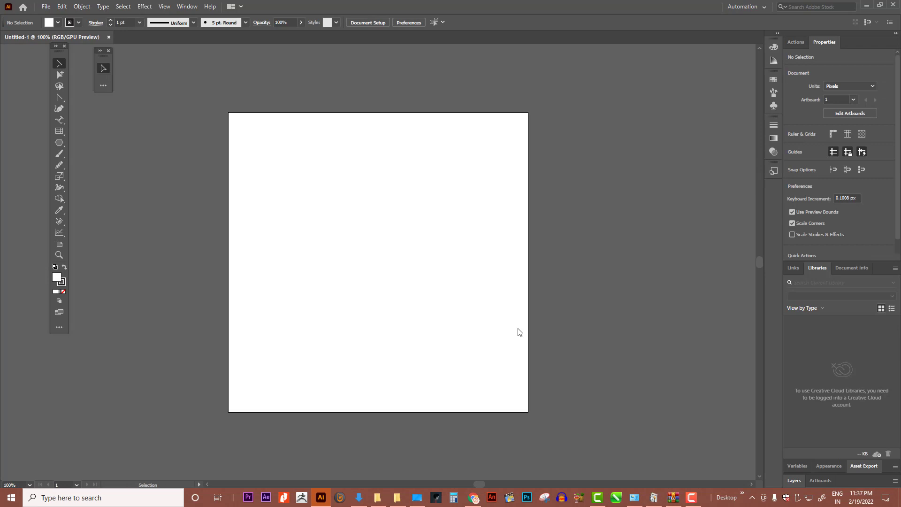
# Add the Selection, Direct Selection, Lasso and Pen tools to the new toolbar.
pyautogui.click(103, 86)
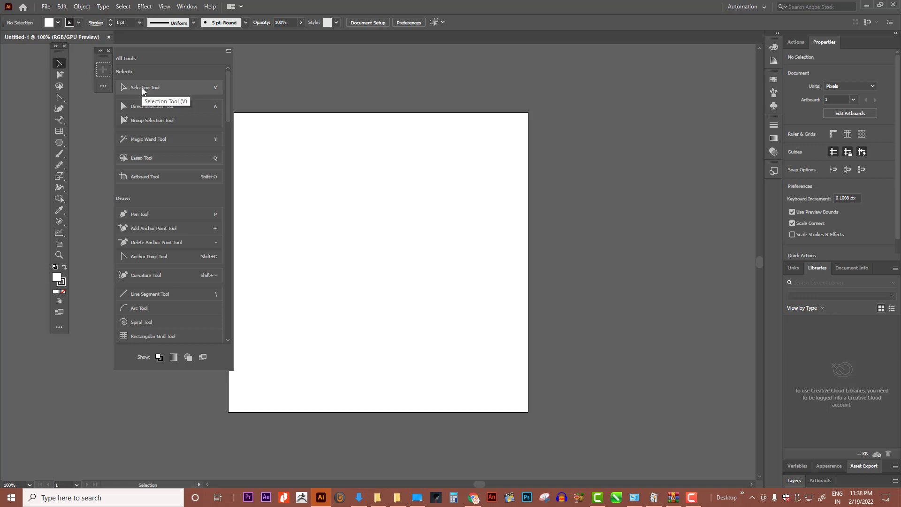
pyautogui.moveTo(144, 89); pyautogui.dragTo(104, 72)
pyautogui.click(139, 106)
pyautogui.moveTo(151, 108)
pyautogui.mouseDown()
pyautogui.moveTo(106, 90)
pyautogui.moveTo(102, 70)
pyautogui.mouseUp()
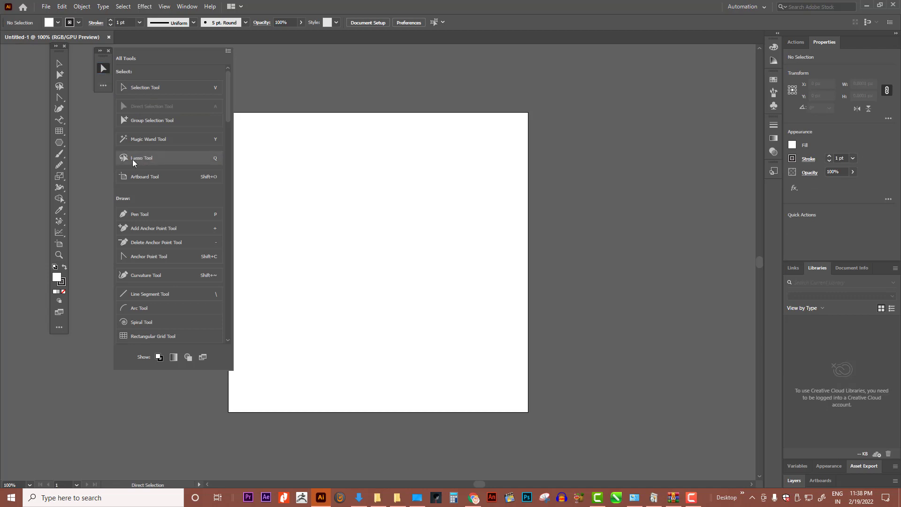
pyautogui.moveTo(134, 159); pyautogui.dragTo(101, 67)
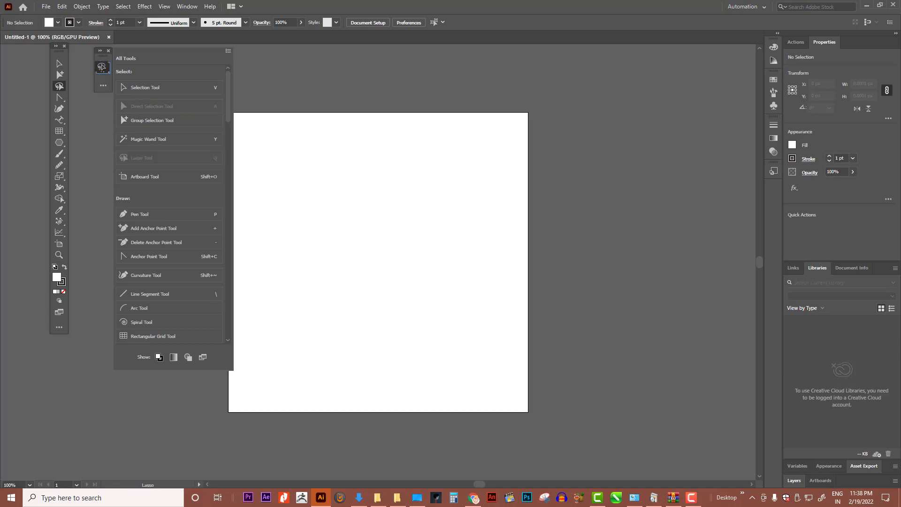
pyautogui.moveTo(136, 214); pyautogui.dragTo(103, 75)
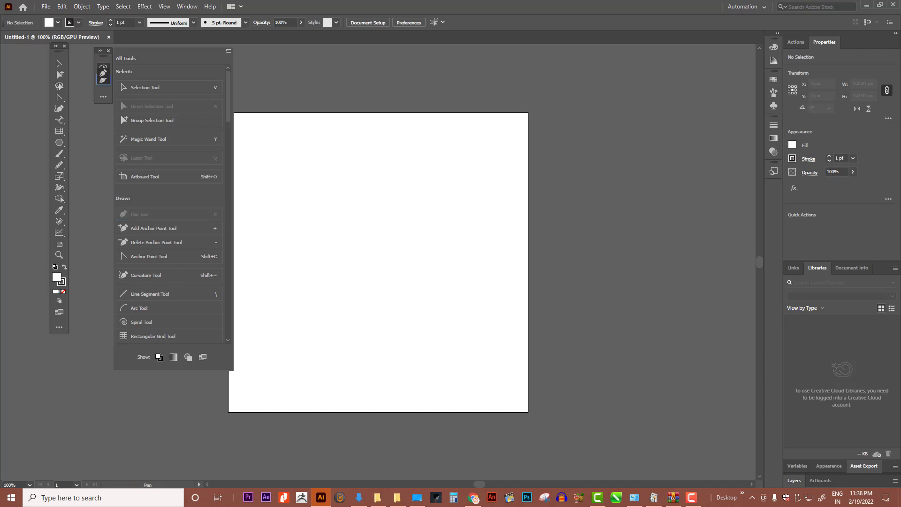
# Add the Delete Anchor Point, Curvature, Arc, Spiral and Rectangular Grid tools to the new toolbar.
pyautogui.moveTo(123, 242); pyautogui.dragTo(104, 90)
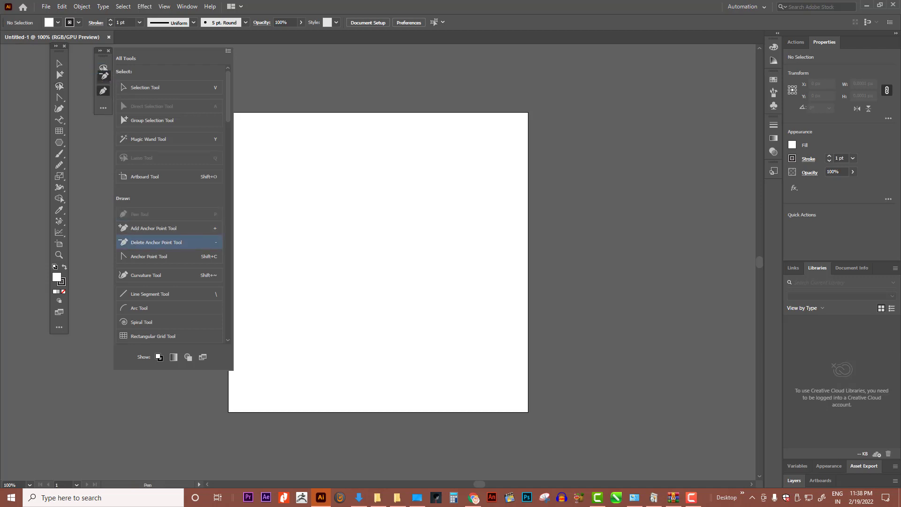
pyautogui.moveTo(123, 275); pyautogui.dragTo(104, 102)
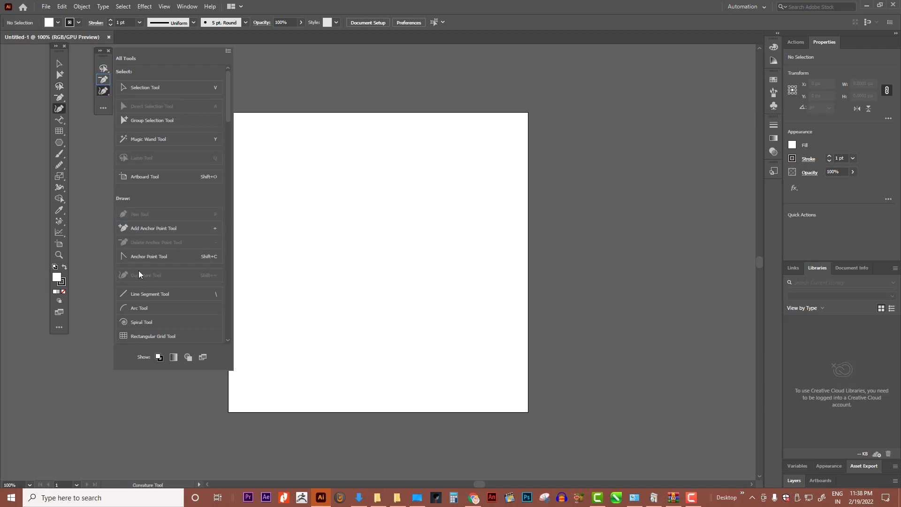
pyautogui.moveTo(135, 310); pyautogui.dragTo(103, 90)
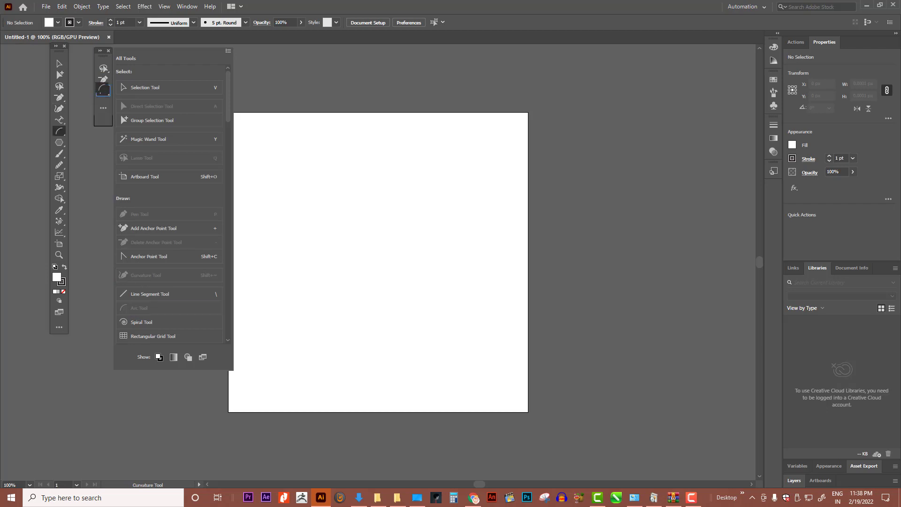
pyautogui.moveTo(125, 322); pyautogui.dragTo(104, 102)
pyautogui.moveTo(138, 339); pyautogui.dragTo(104, 91)
pyautogui.click(100, 50)
pyautogui.click(108, 108)
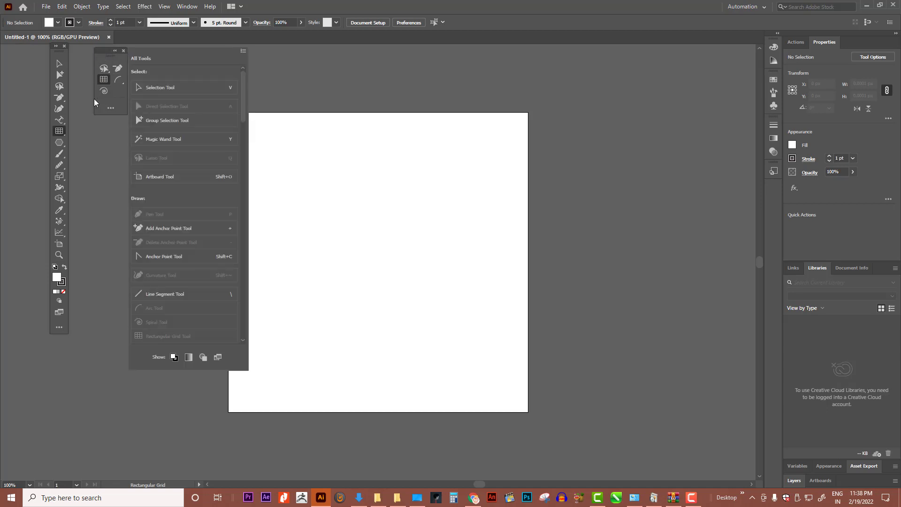
pyautogui.click(111, 110)
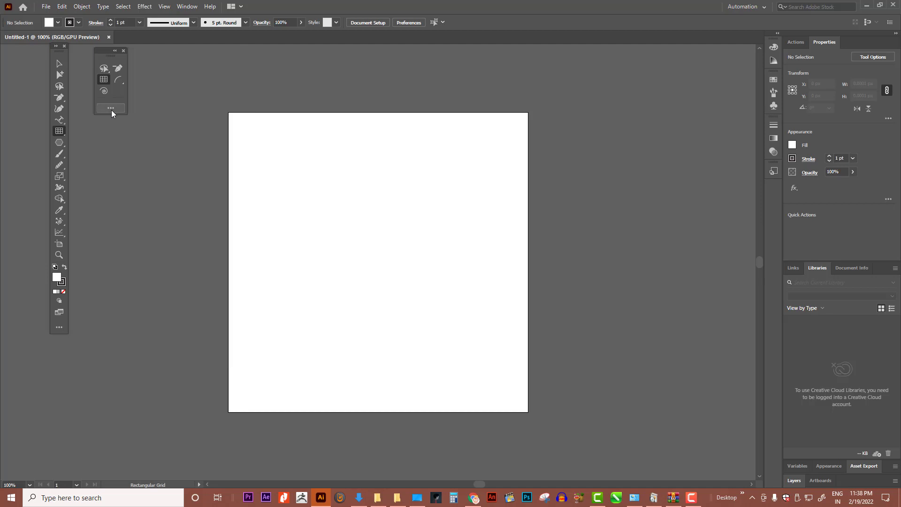
# In Manage Toolbars, delete the lok, my 2, my new tool and my tool toolbars.
pyautogui.click(61, 327)
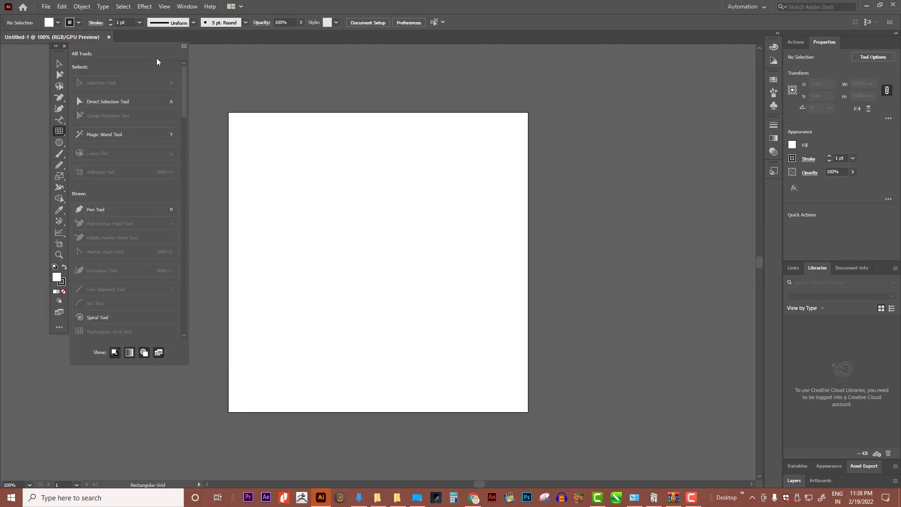
pyautogui.click(183, 47)
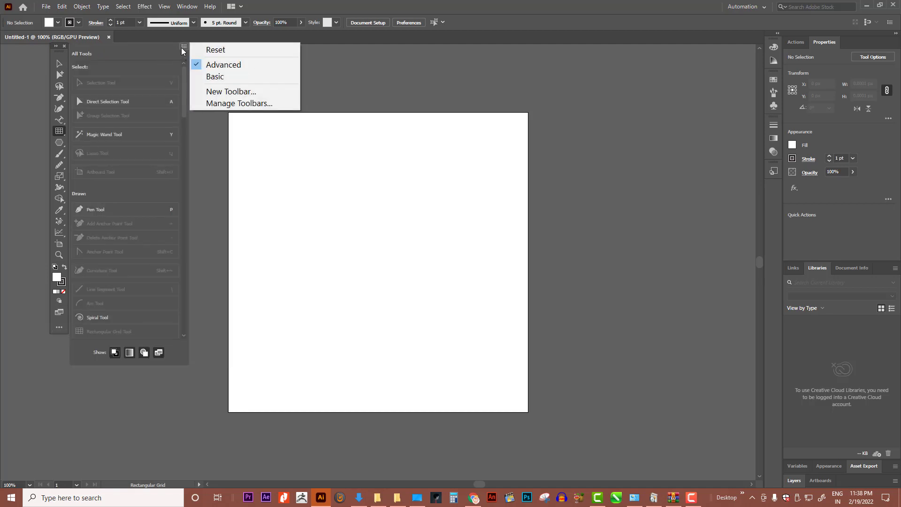
pyautogui.click(216, 104)
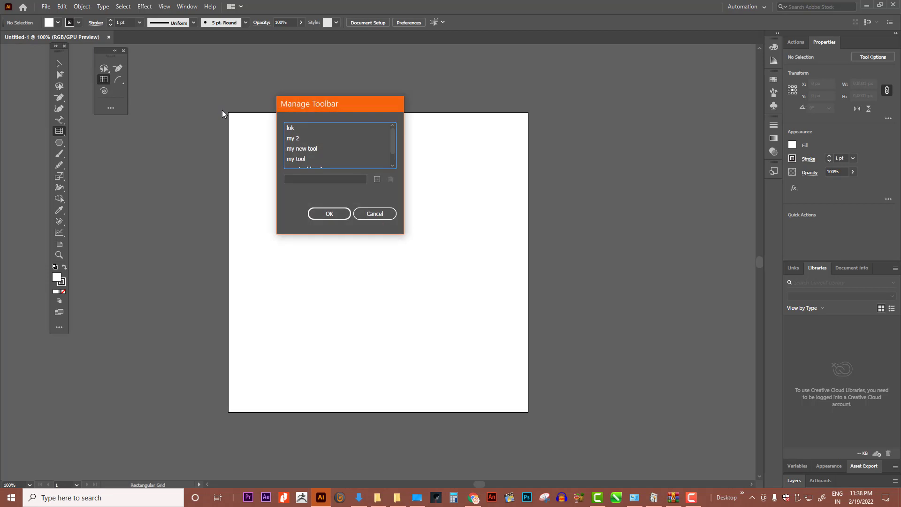
pyautogui.click(297, 128)
pyautogui.click(392, 180)
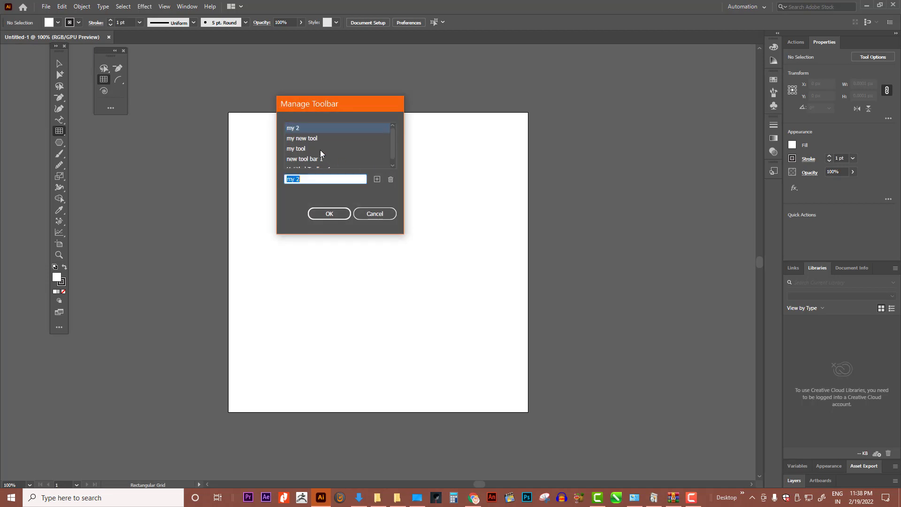
pyautogui.click(301, 130)
pyautogui.click(390, 180)
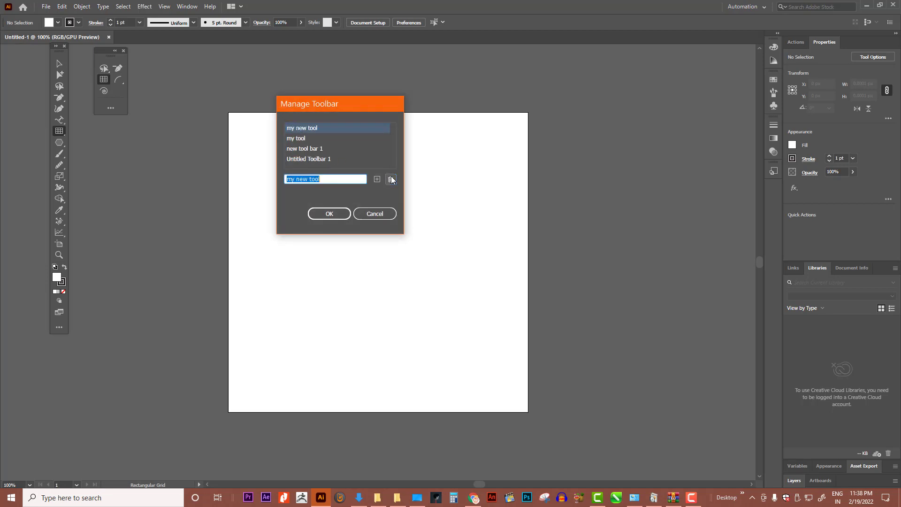
pyautogui.press('Delete')
pyautogui.press('Delete')
pyautogui.click(315, 129)
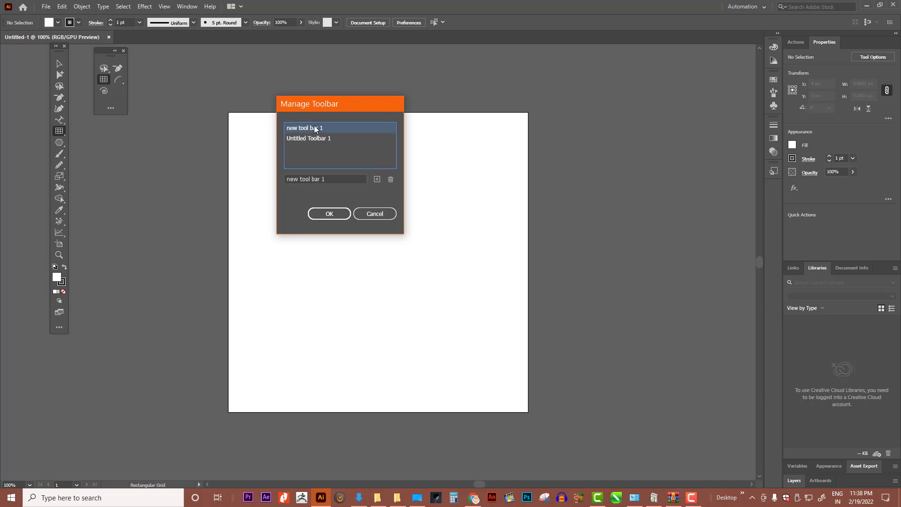
pyautogui.click(329, 214)
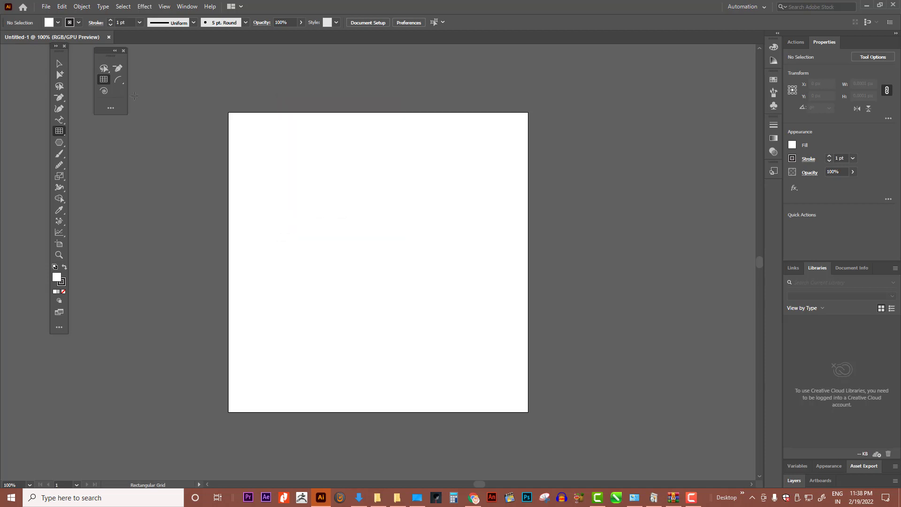
pyautogui.click(59, 327)
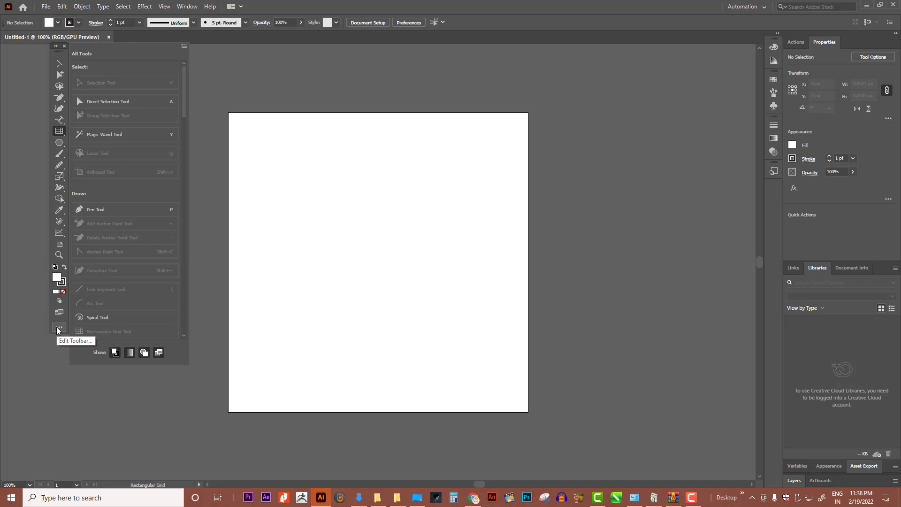
# Choose Reset from the toolbar options menu to restore the main toolbar's default tools.
pyautogui.click(184, 49)
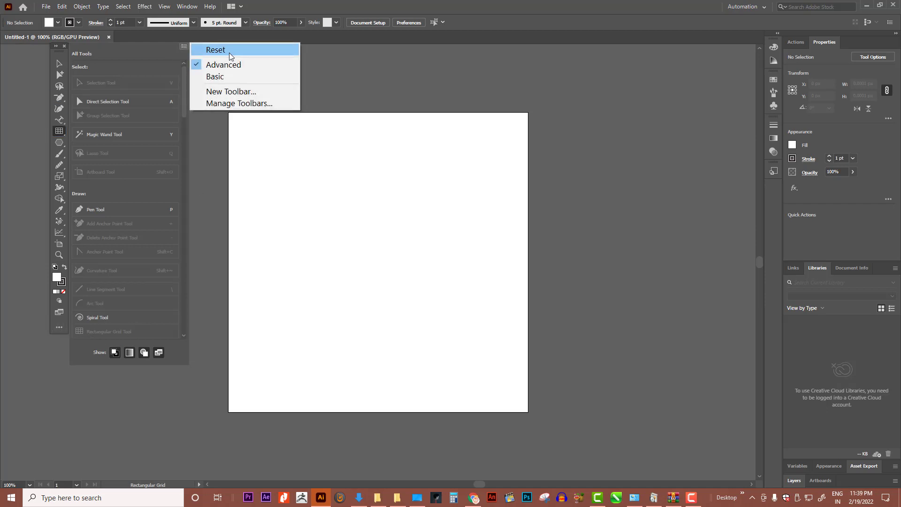
pyautogui.click(211, 77)
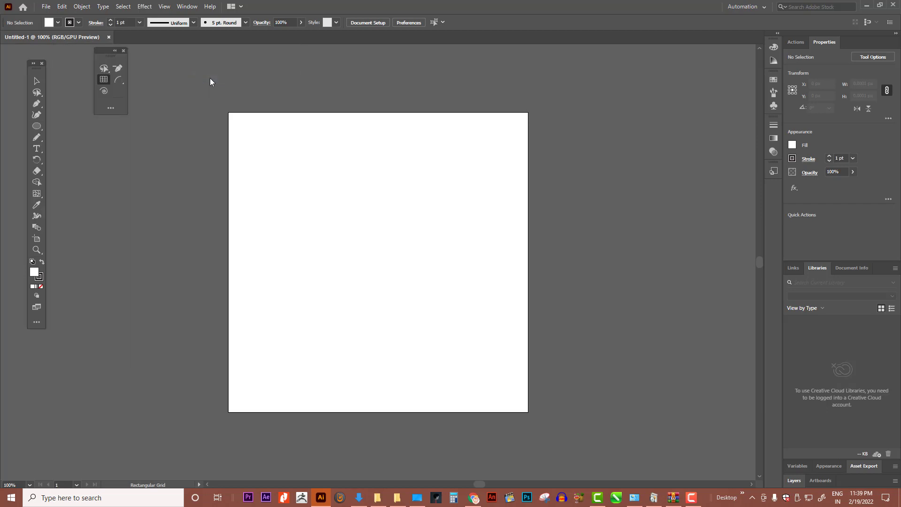